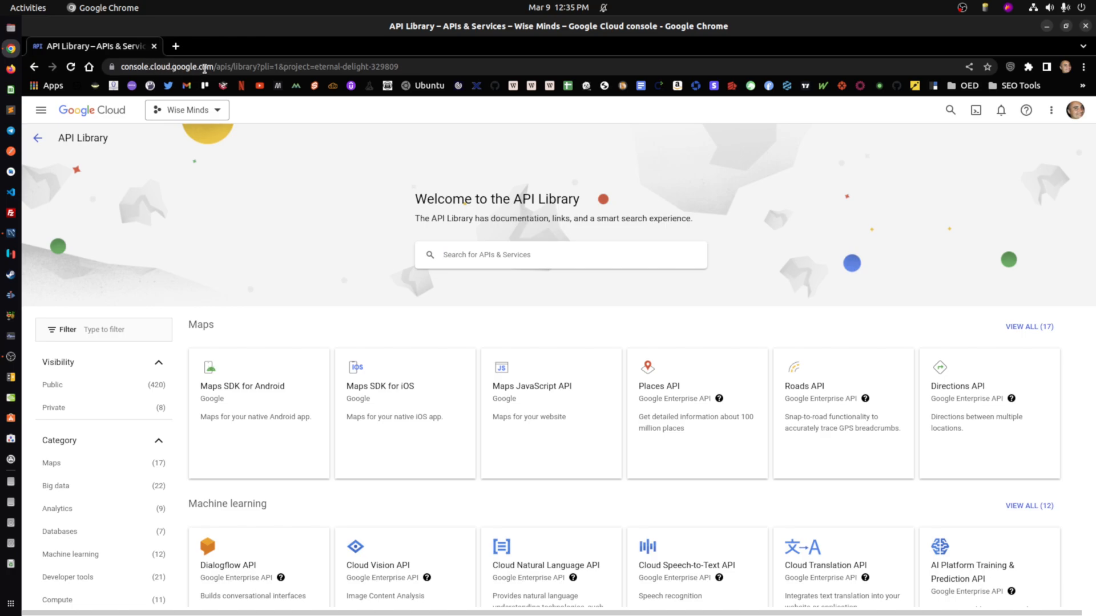
{"action": "left_click", "coordinate": [42, 112]}
{"action": "mouse_move", "coordinate": [111, 151]}
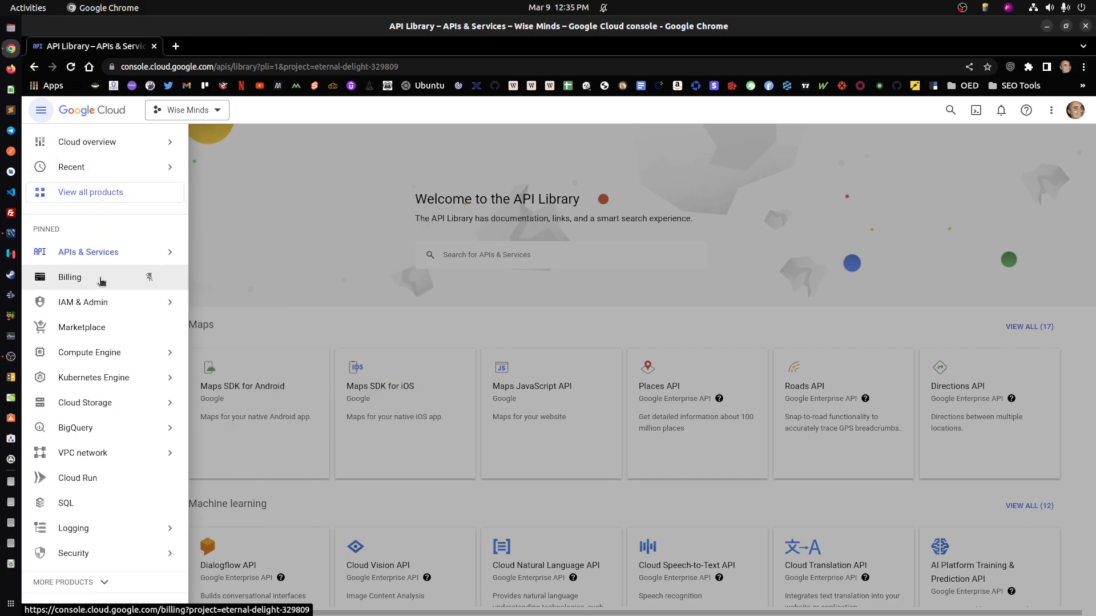
{"action": "mouse_move", "coordinate": [83, 258]}
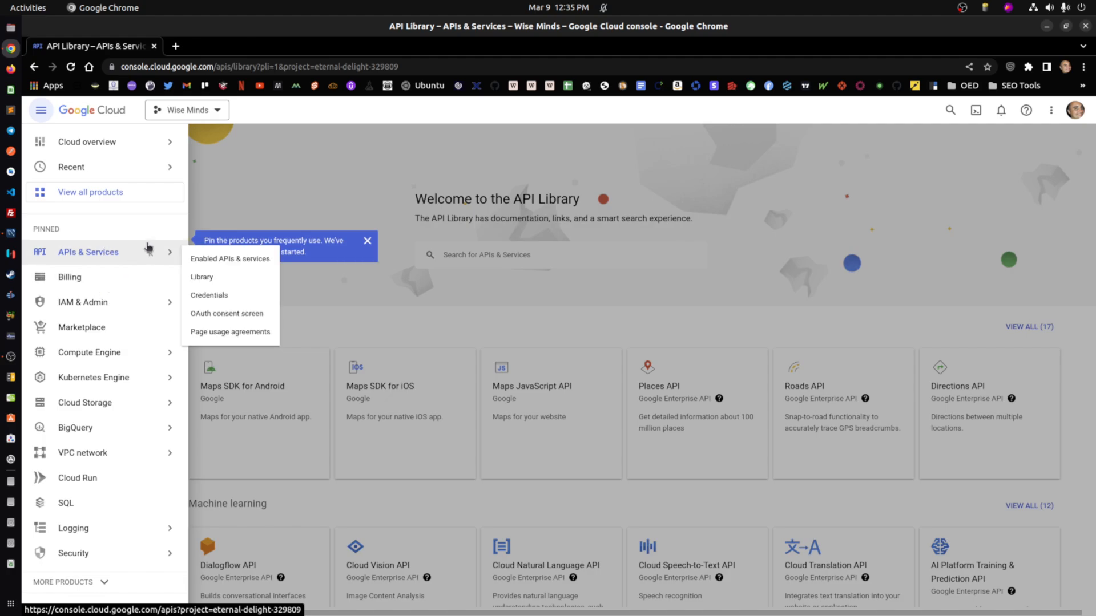
{"action": "left_click", "coordinate": [313, 183]}
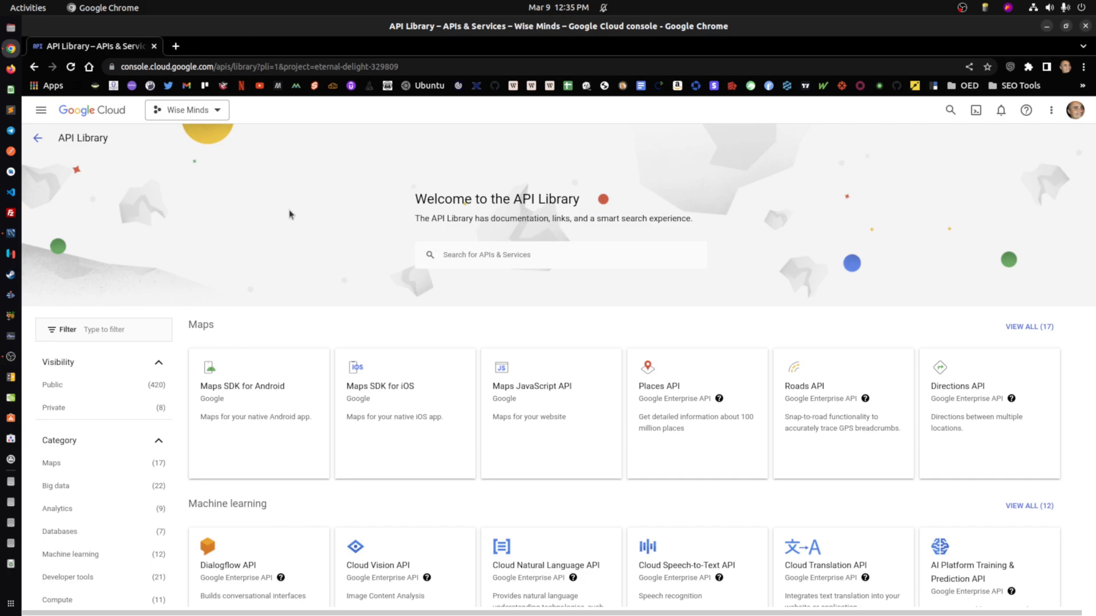
- Open the Maps JavaScript API from the library, go to the enabled Maps APIs and disable the Street View Static API
{"action": "left_click", "coordinate": [536, 408]}
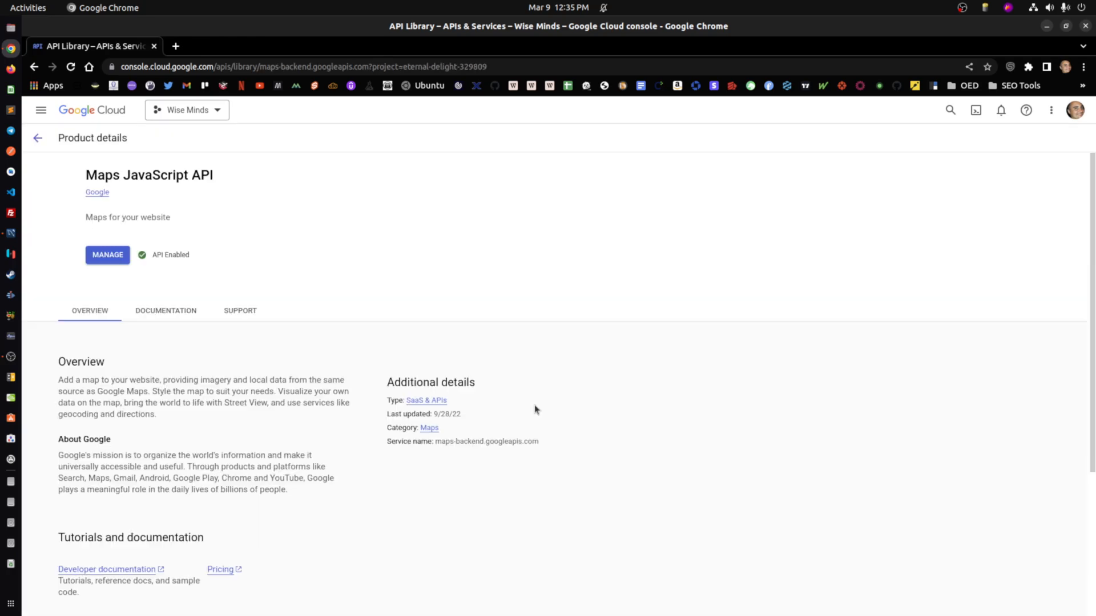
{"action": "left_click", "coordinate": [154, 255]}
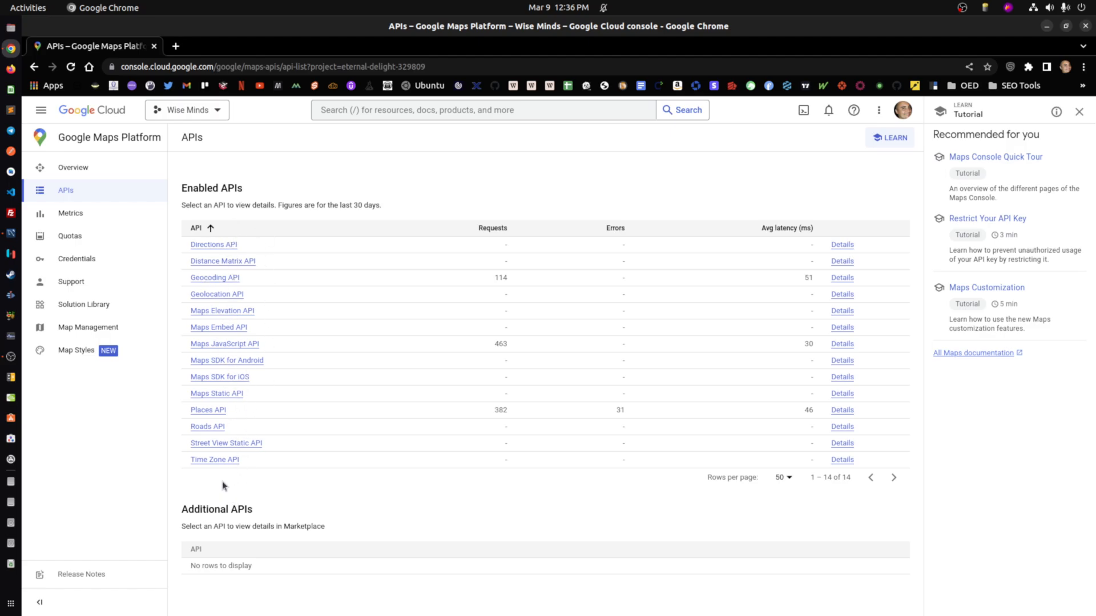
{"action": "left_click", "coordinate": [225, 443]}
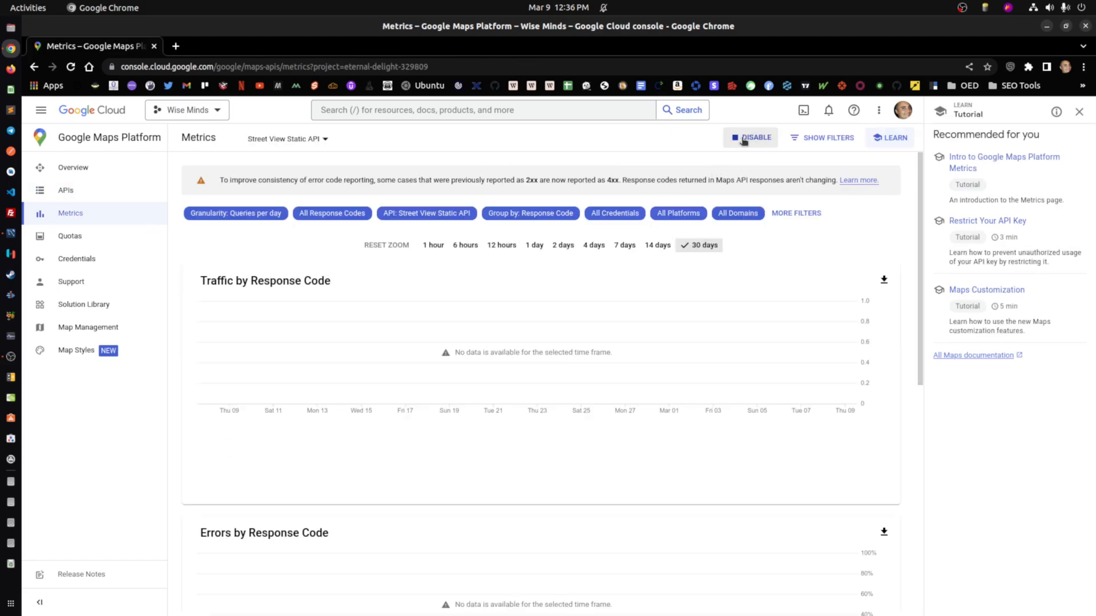
{"action": "left_click", "coordinate": [755, 140]}
{"action": "left_click", "coordinate": [669, 393]}
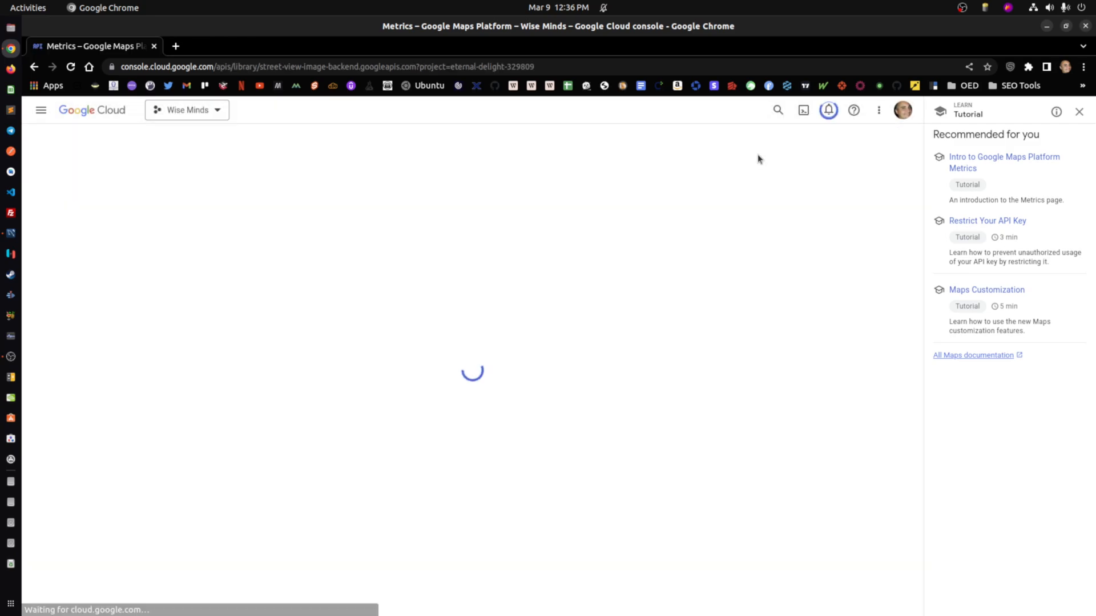
- Return to the API Library and go through the Maps JavaScript API to the Google Maps Platform list of APIs
{"action": "left_click", "coordinate": [40, 109]}
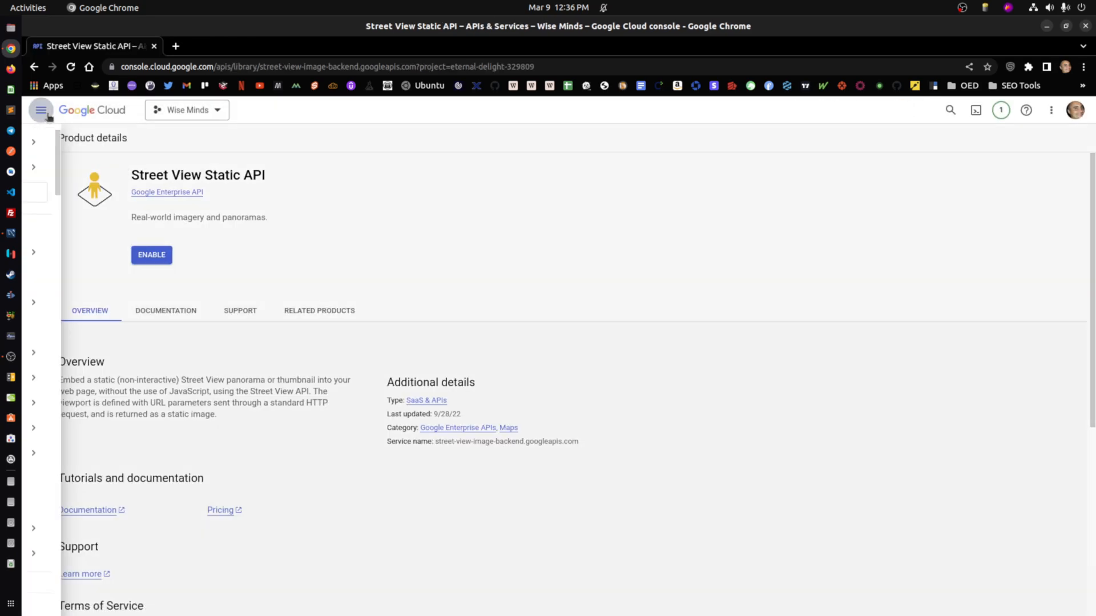
{"action": "mouse_move", "coordinate": [97, 246]}
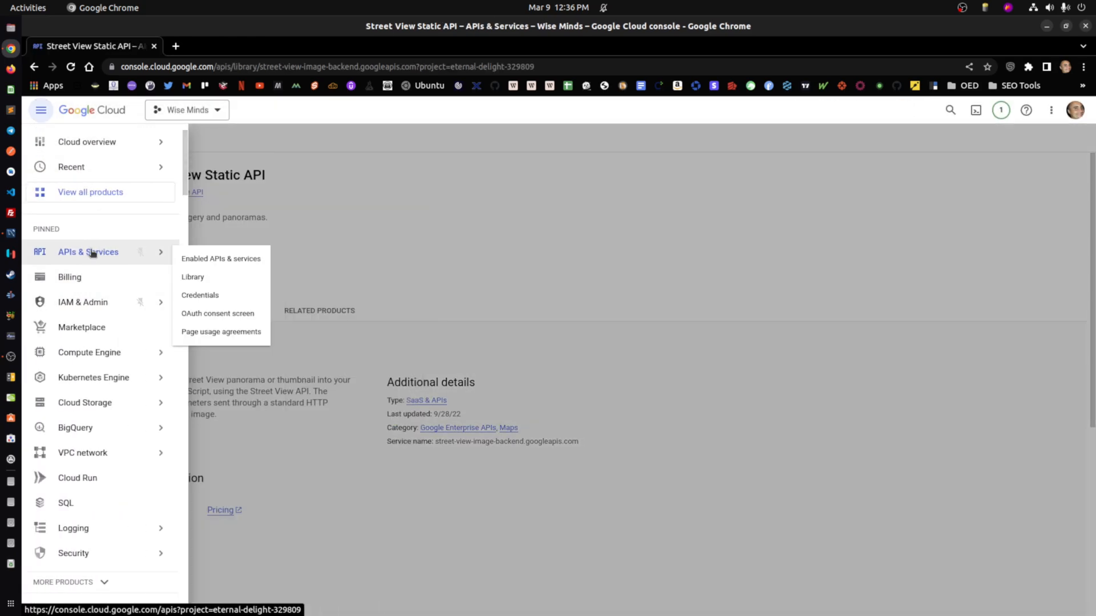
{"action": "left_click", "coordinate": [196, 278]}
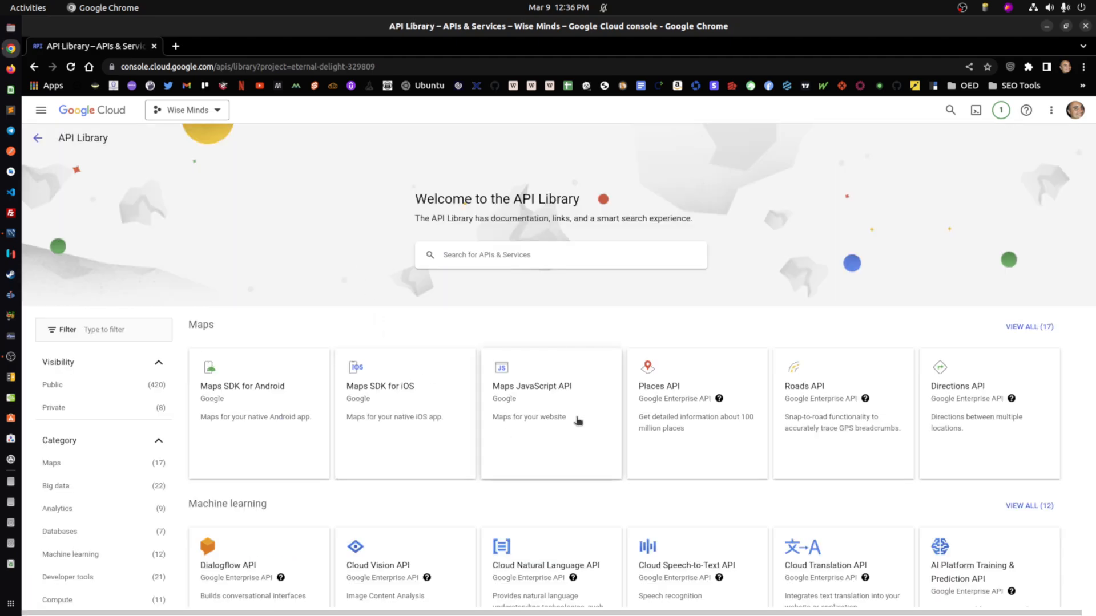
{"action": "left_click", "coordinate": [573, 416]}
{"action": "left_click", "coordinate": [150, 251]}
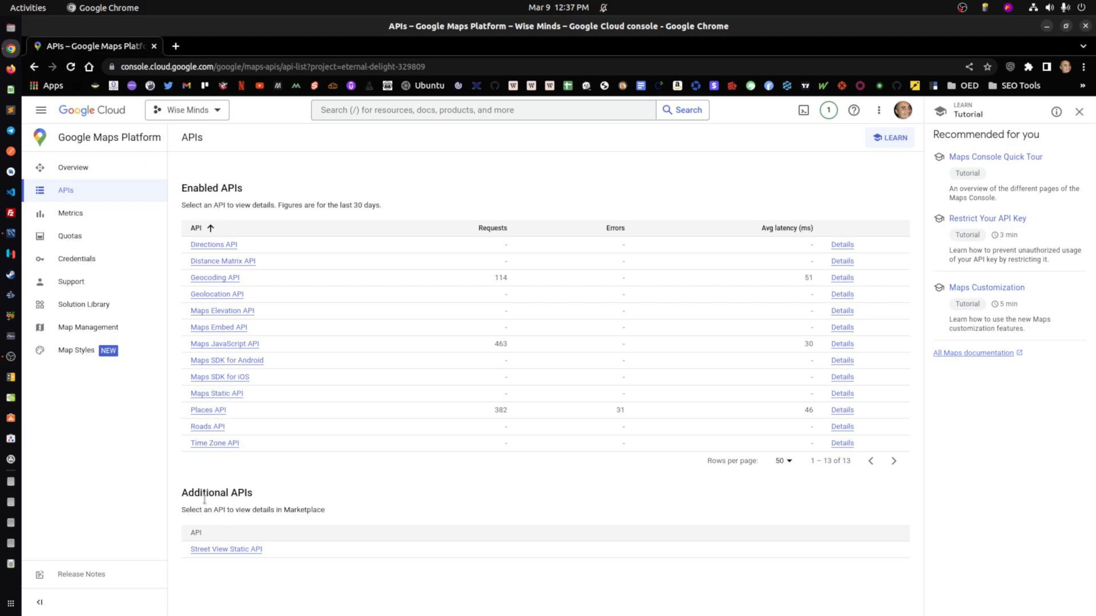
{"action": "double_click", "coordinate": [618, 410]}
{"action": "left_click", "coordinate": [617, 411]}
{"action": "left_click_drag", "start_coordinate": [617, 412], "coordinate": [626, 416]}
{"action": "left_click", "coordinate": [620, 412]}
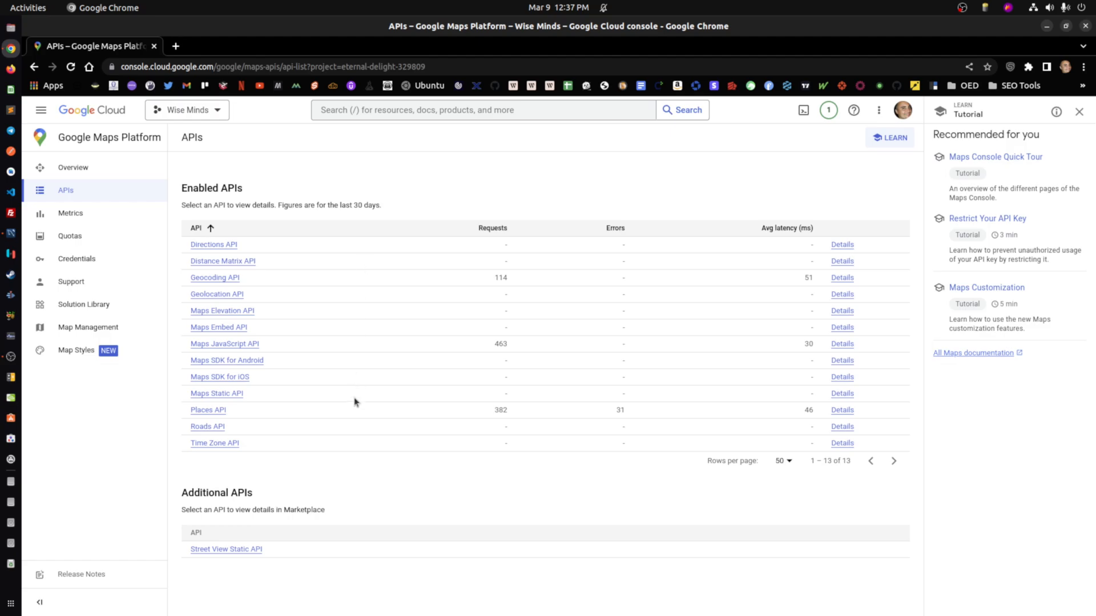
- Open the Maps API Key for editing from the Google Maps Platform credentials
{"action": "left_click", "coordinate": [81, 261]}
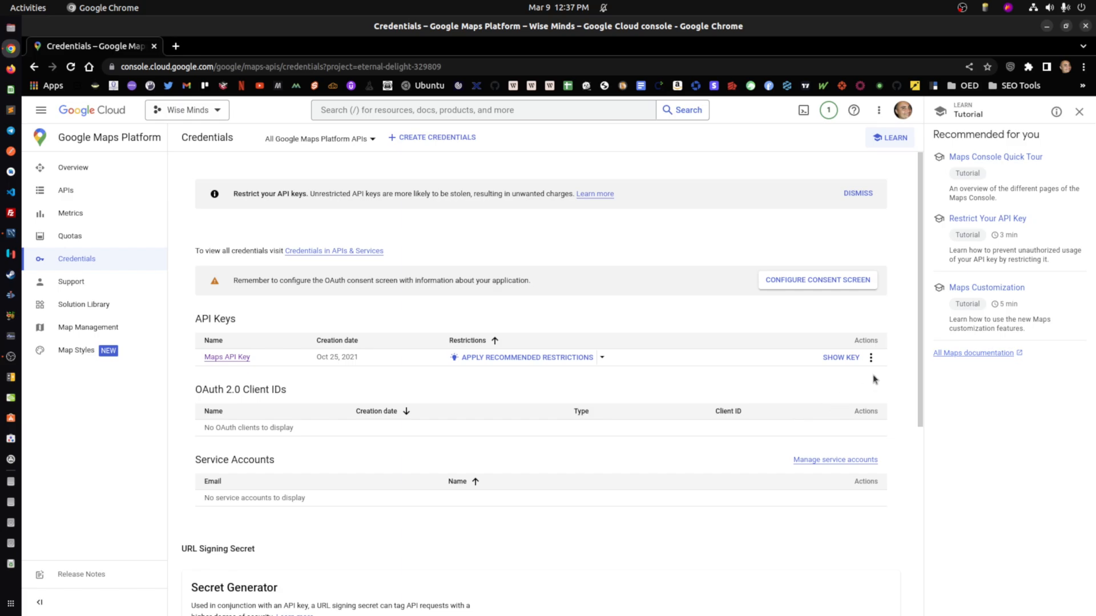
{"action": "left_click", "coordinate": [871, 358]}
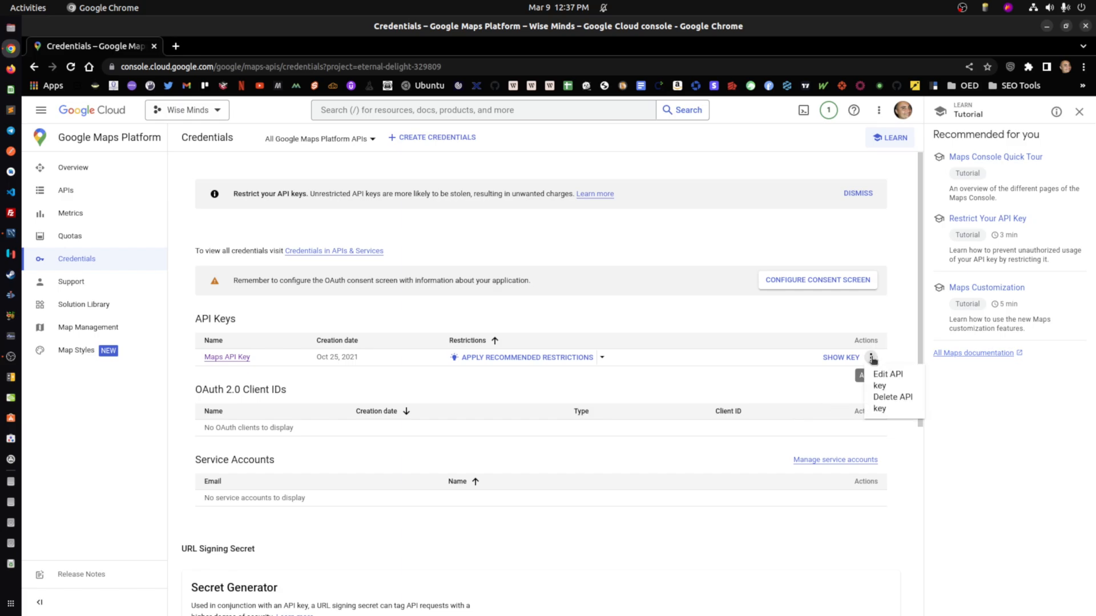
{"action": "left_click", "coordinate": [876, 376]}
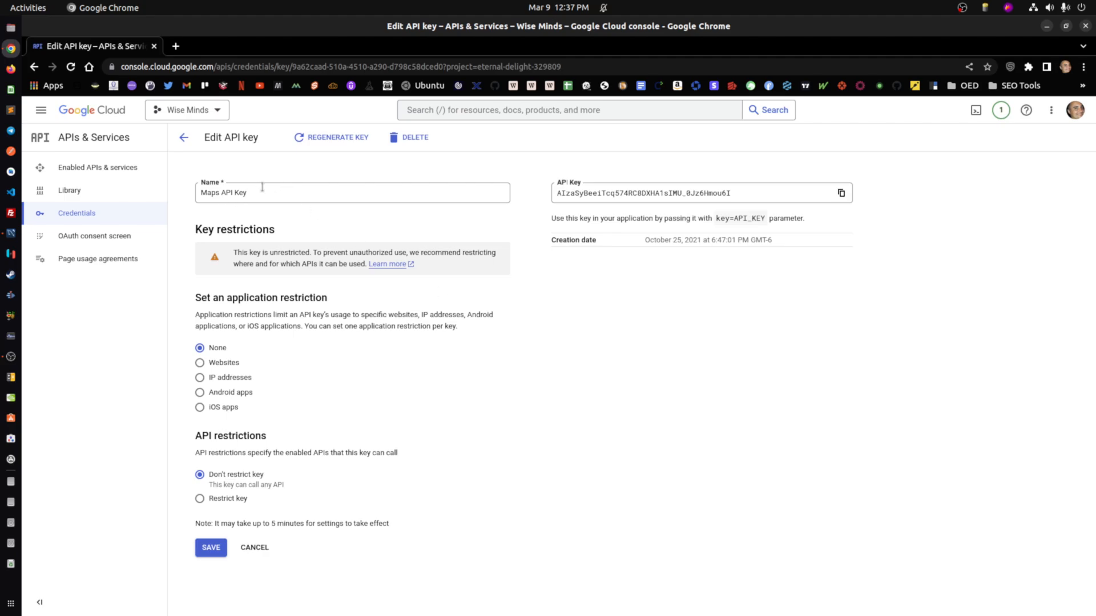
{"action": "left_click_drag", "start_coordinate": [249, 193], "coordinate": [187, 194]}
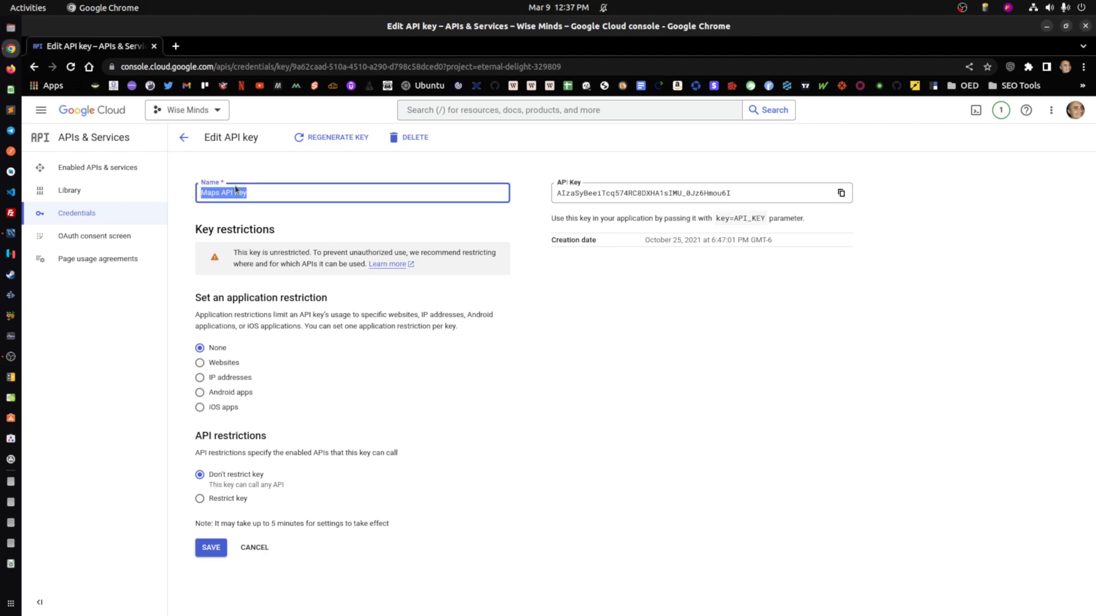
{"action": "left_click", "coordinate": [258, 189]}
- Set the key's application restriction to Websites and add *.managemydirectory.com as an allowed website
{"action": "left_click", "coordinate": [230, 364]}
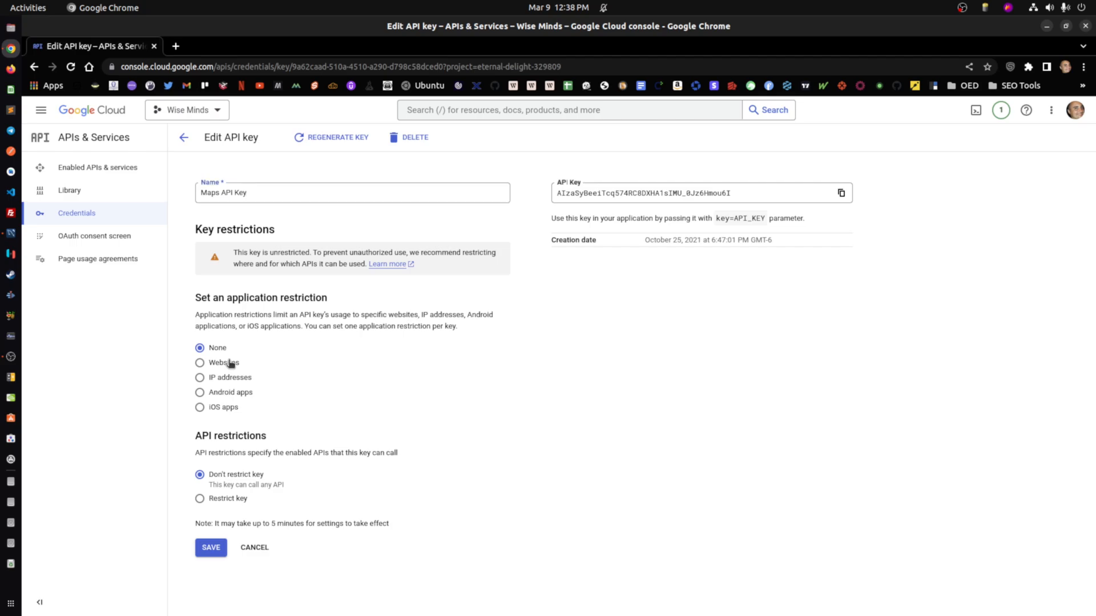
{"action": "scroll", "coordinate": [253, 473], "scroll_direction": "down", "scroll_amount": 2}
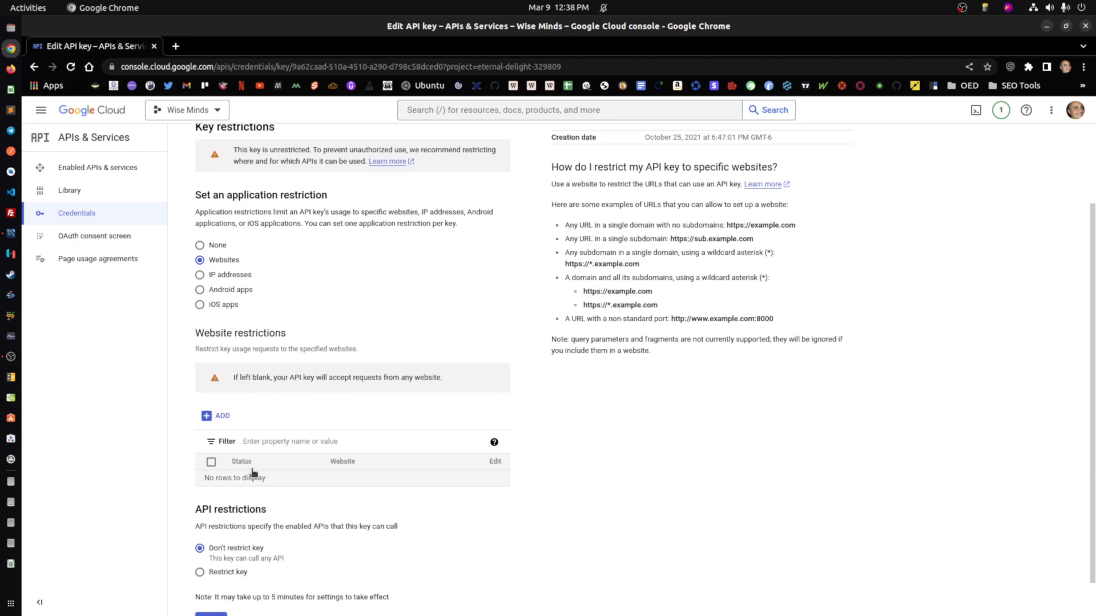
{"action": "left_click", "coordinate": [219, 415]}
{"action": "left_click", "coordinate": [254, 442]}
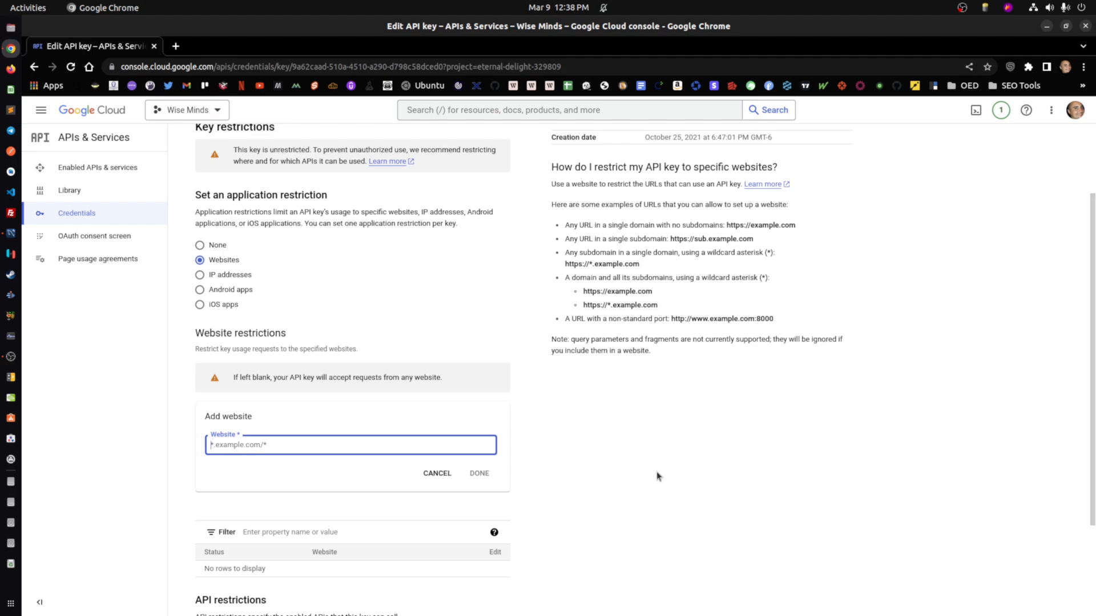
{"action": "type", "text": "*.manage"}
{"action": "type", "text": "directory.com"}
{"action": "left_click", "coordinate": [480, 472]}
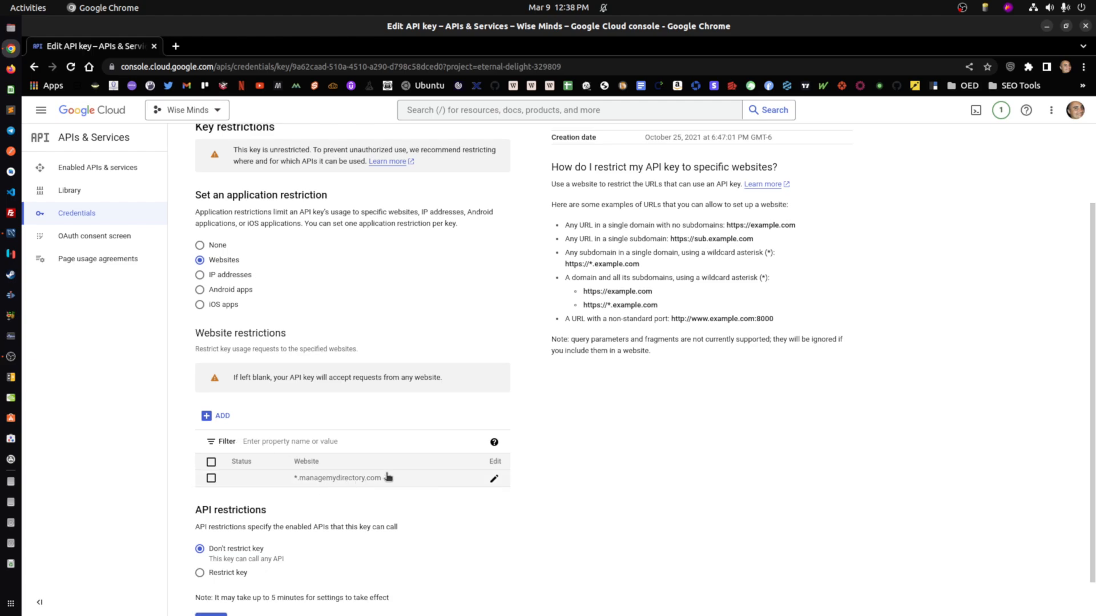
- Add *.pizzaplace.com to the key's website restrictions
{"action": "left_click", "coordinate": [229, 416]}
{"action": "left_click", "coordinate": [265, 445]}
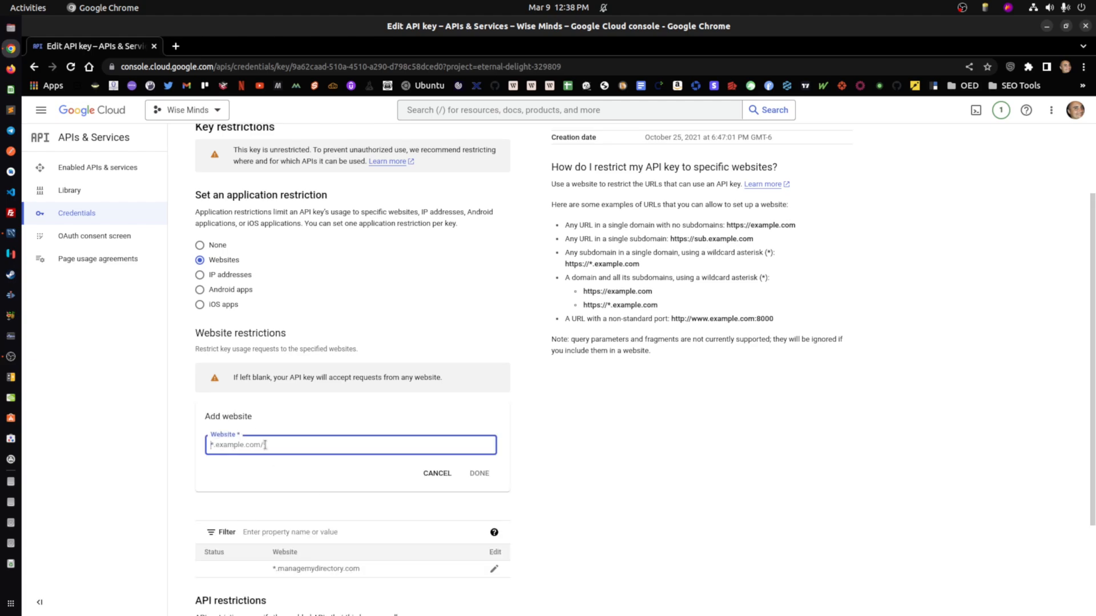
{"action": "type", "text": "*"}
{"action": "type", "text": ".pizzaplace.com"}
{"action": "left_click", "coordinate": [479, 473]}
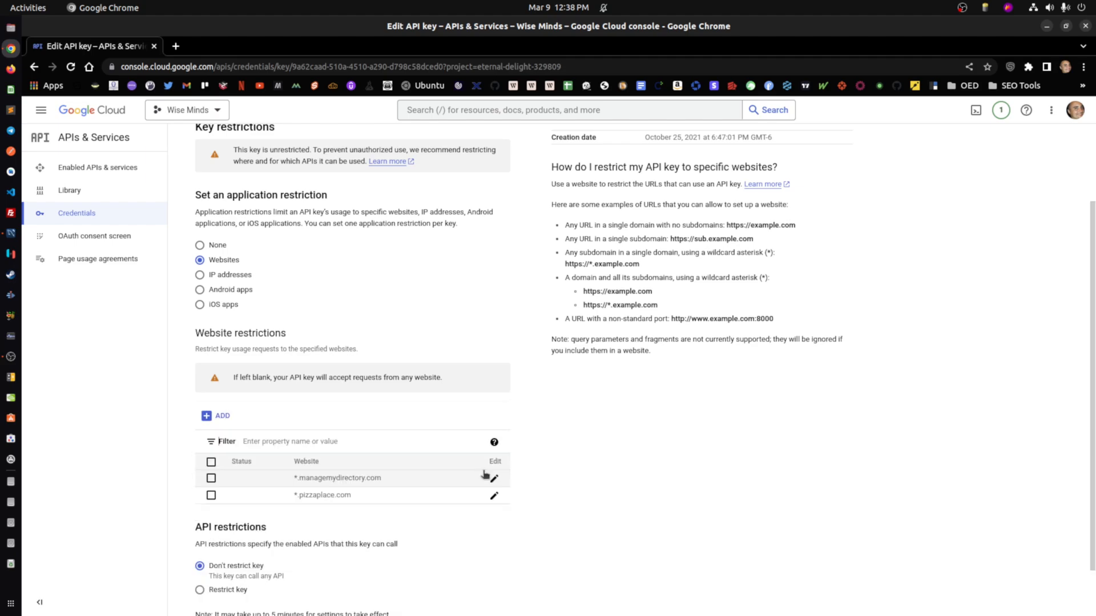
- Add pizzaplace.com without a wildcard as another allowed website for the key
{"action": "left_click", "coordinate": [221, 417]}
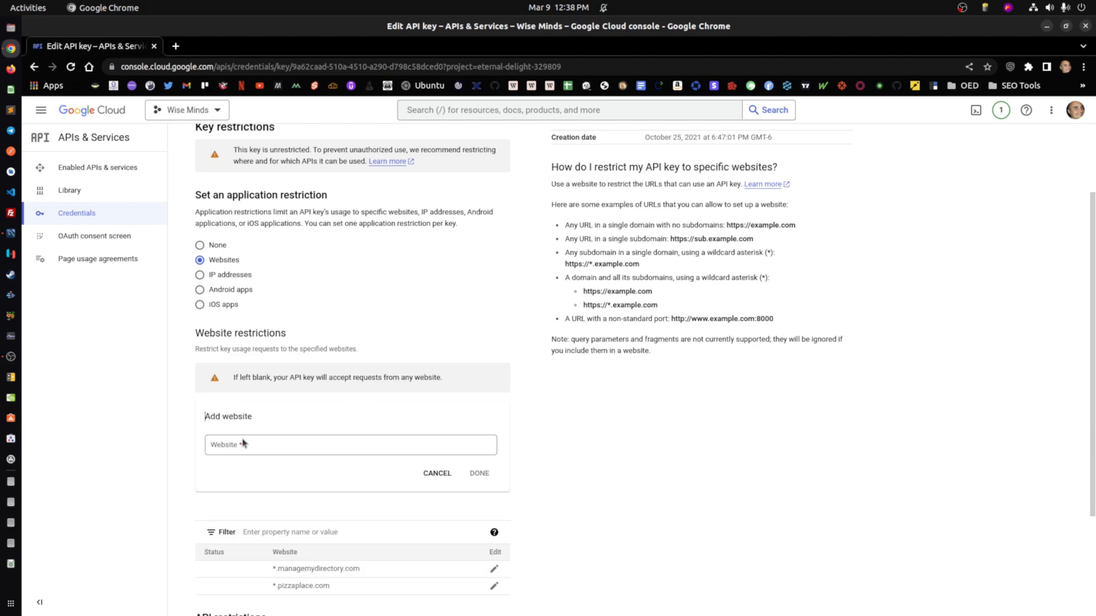
{"action": "type", "text": "pizzaplace.com"}
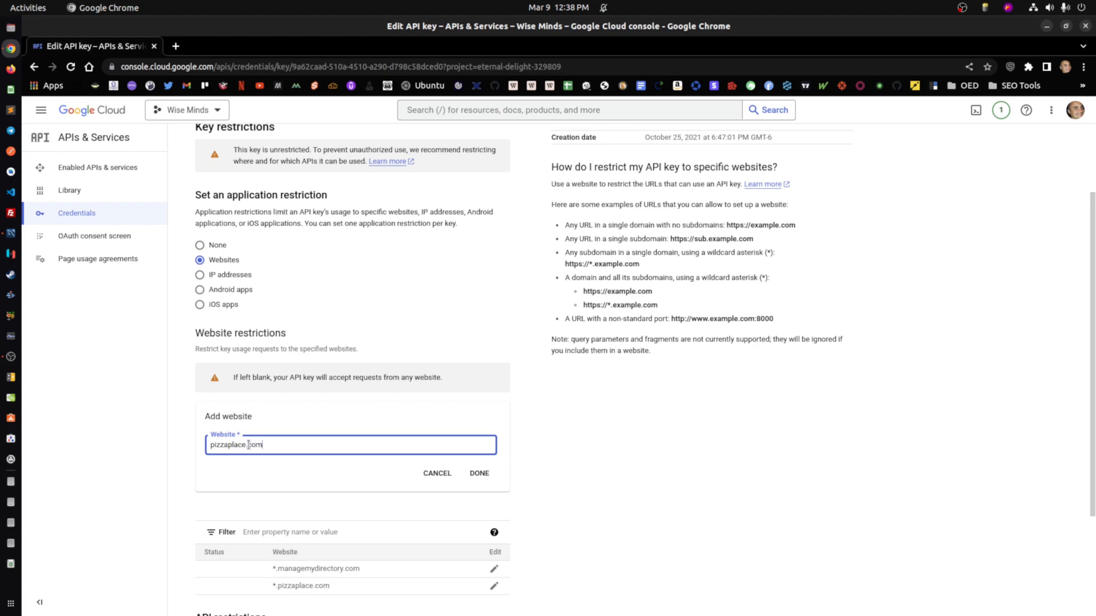
{"action": "left_click", "coordinate": [479, 474]}
{"action": "scroll", "coordinate": [618, 377], "scroll_direction": "down", "scroll_amount": 2}
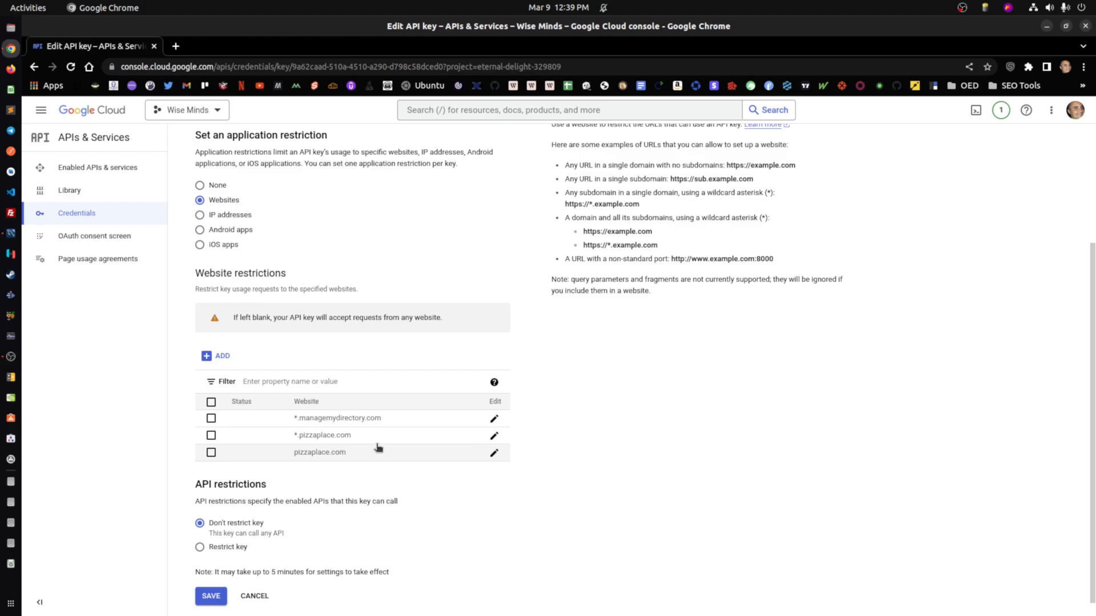
{"action": "left_click", "coordinate": [494, 454]}
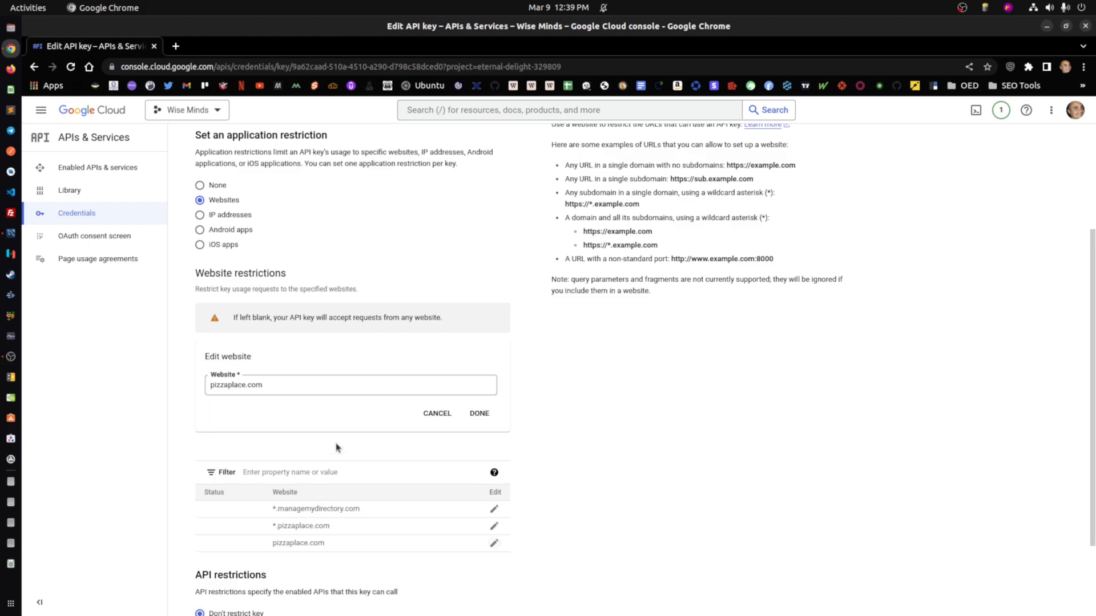
{"action": "left_click", "coordinate": [242, 389]}
{"action": "type", "text": "https://"}
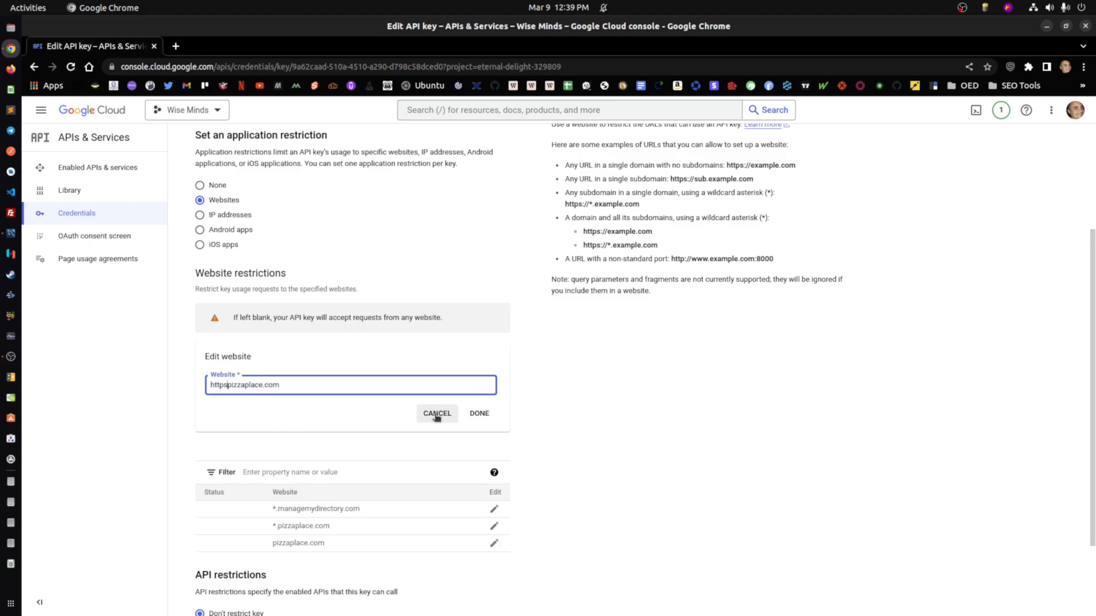
{"action": "left_click", "coordinate": [479, 414]}
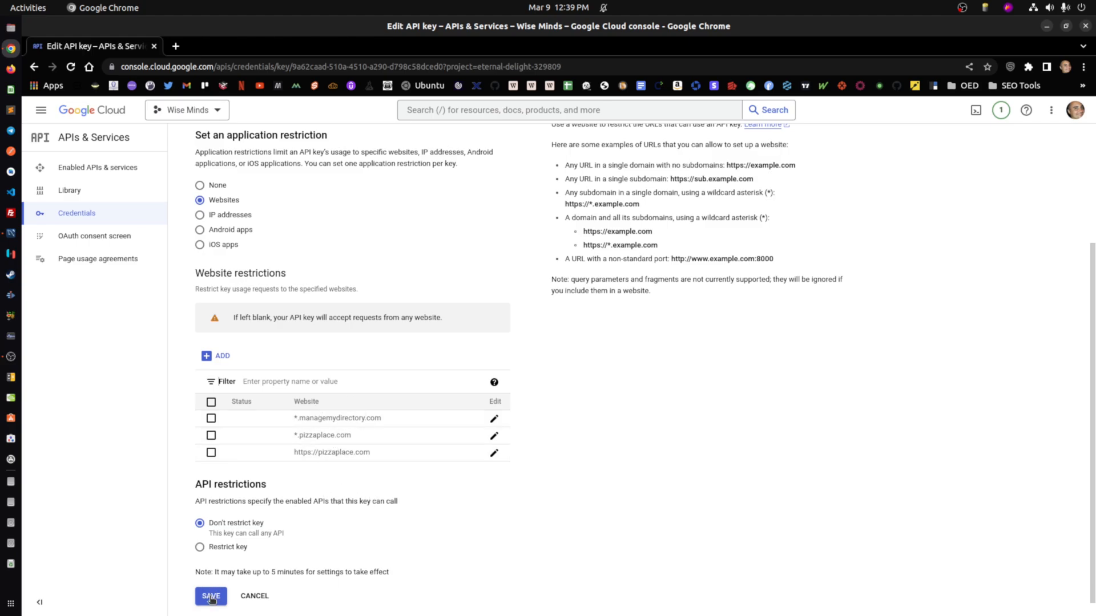
- Review the key's application restriction options, its website restriction entries and the API restrictions section
{"action": "scroll", "coordinate": [376, 536], "scroll_direction": "up", "scroll_amount": 2}
{"action": "left_click_drag", "start_coordinate": [209, 341], "coordinate": [317, 340]}
{"action": "left_click", "coordinate": [342, 337]}
{"action": "scroll", "coordinate": [342, 343], "scroll_direction": "down", "scroll_amount": 2}
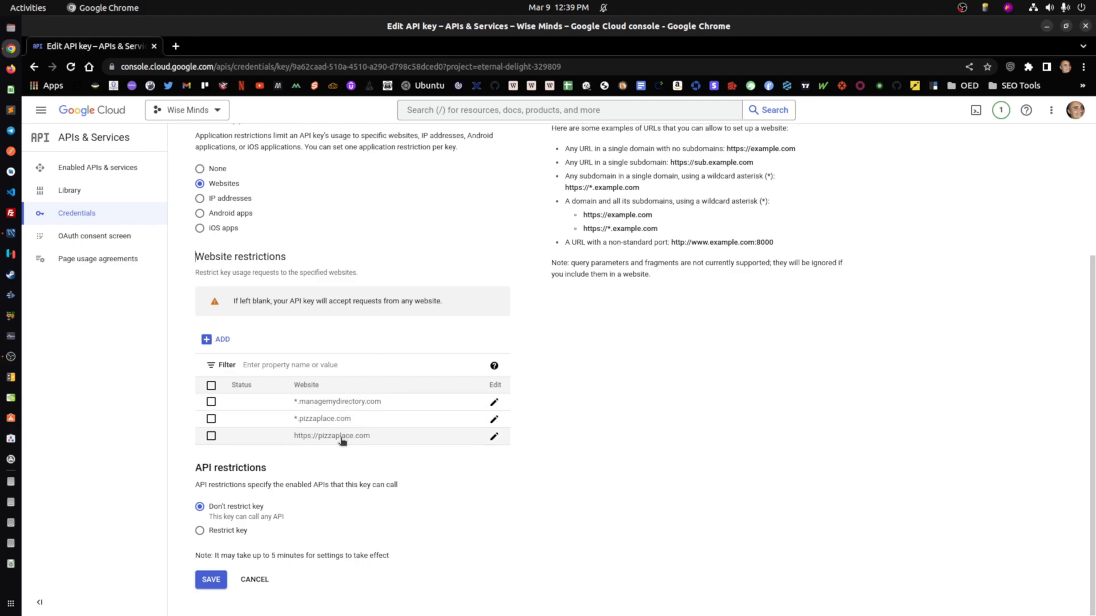
{"action": "scroll", "coordinate": [343, 441], "scroll_direction": "up", "scroll_amount": 1}
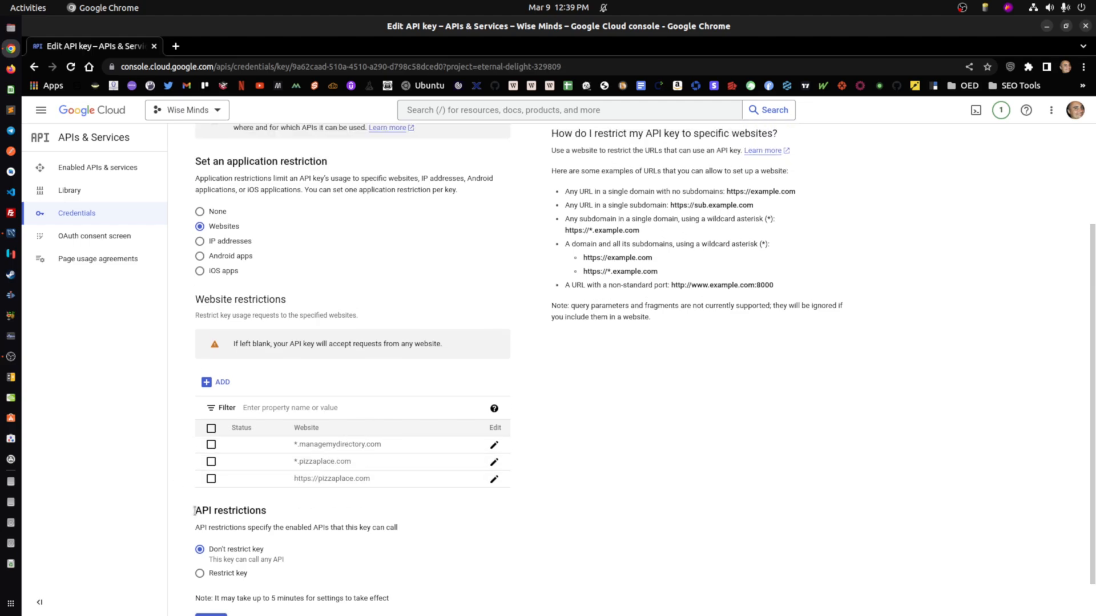
{"action": "left_click_drag", "start_coordinate": [195, 509], "coordinate": [395, 527]}
{"action": "left_click", "coordinate": [363, 524]}
{"action": "left_click_drag", "start_coordinate": [213, 161], "coordinate": [330, 188]}
{"action": "left_click", "coordinate": [345, 189]}
{"action": "left_click_drag", "start_coordinate": [232, 162], "coordinate": [297, 178]}
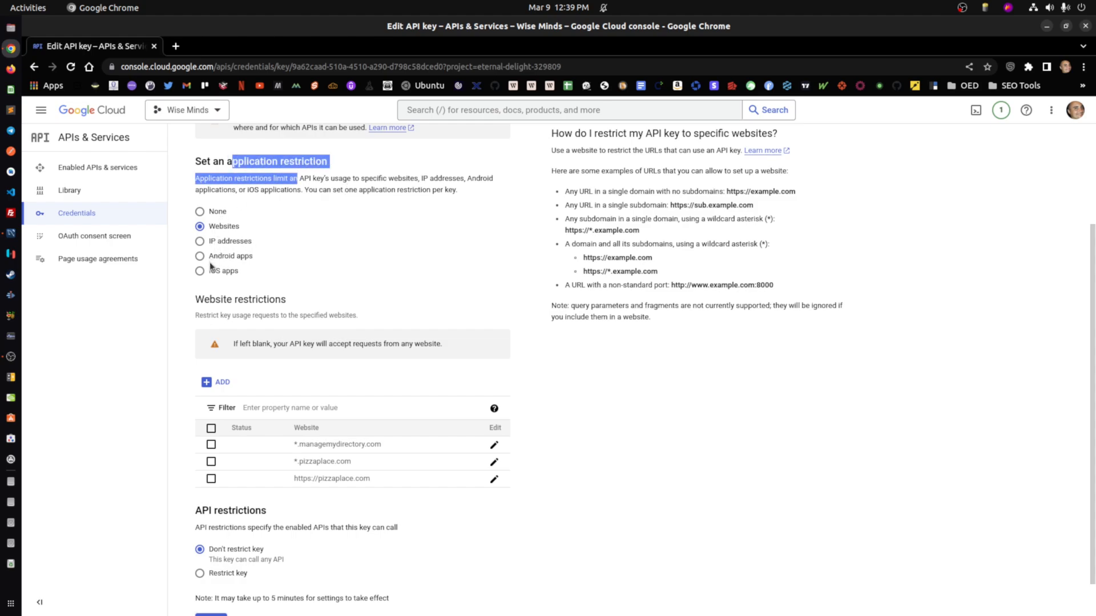
{"action": "left_click", "coordinate": [312, 188]}
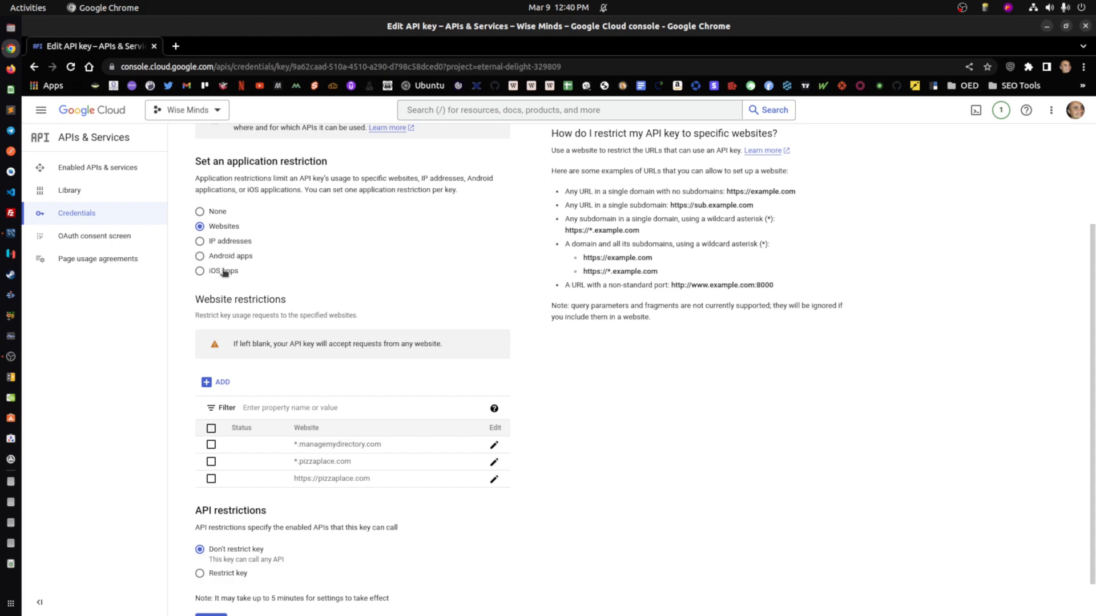
{"action": "scroll", "coordinate": [240, 274], "scroll_direction": "up", "scroll_amount": 2}
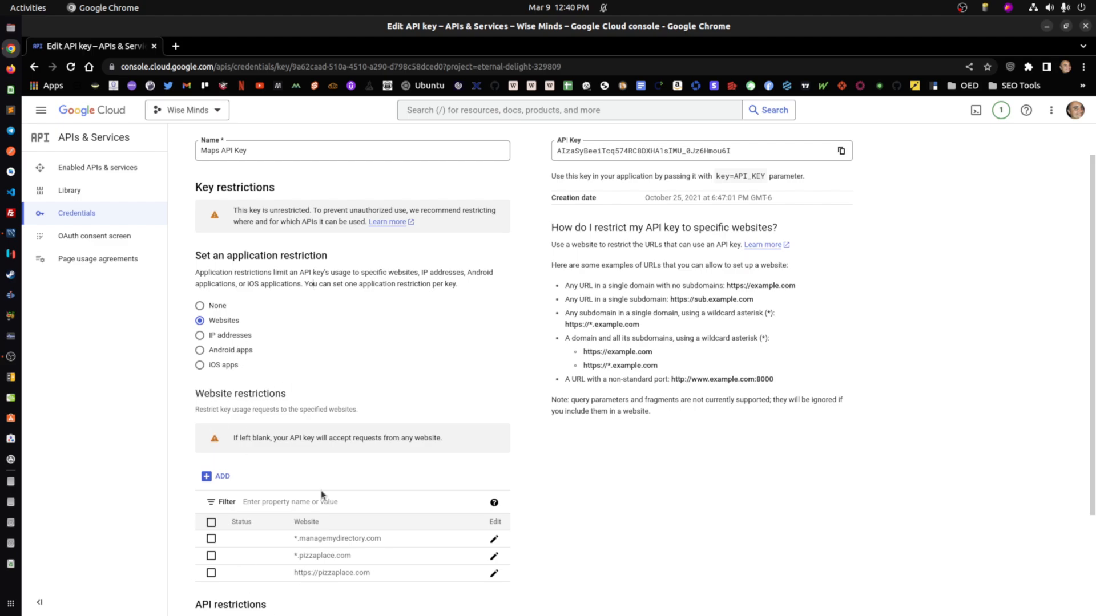
{"action": "scroll", "coordinate": [392, 303], "scroll_direction": "down", "scroll_amount": 2}
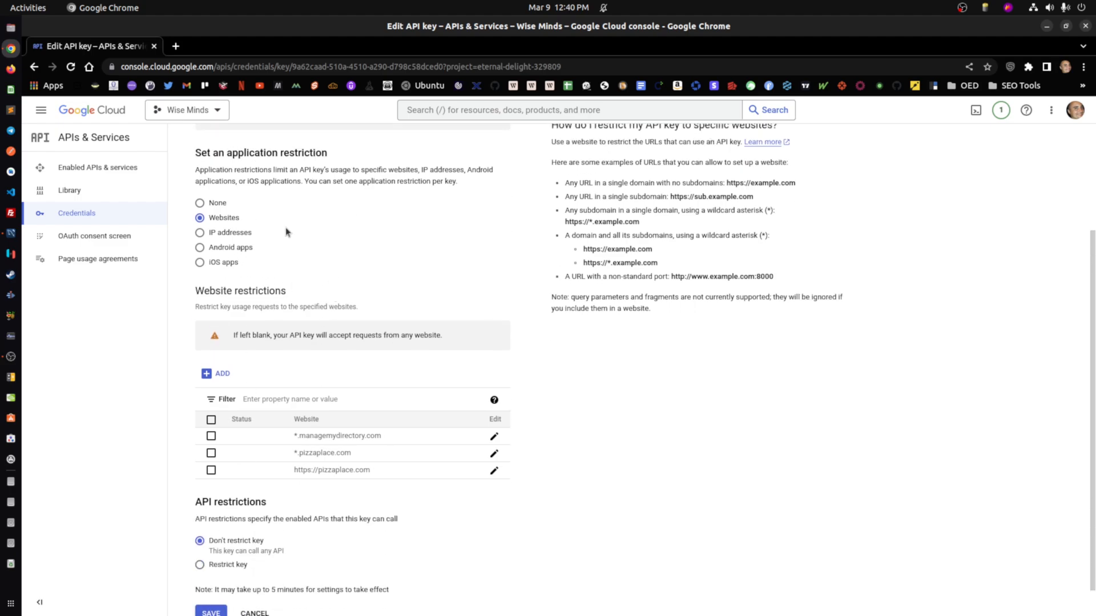
{"action": "scroll", "coordinate": [317, 303], "scroll_direction": "down", "scroll_amount": 1}
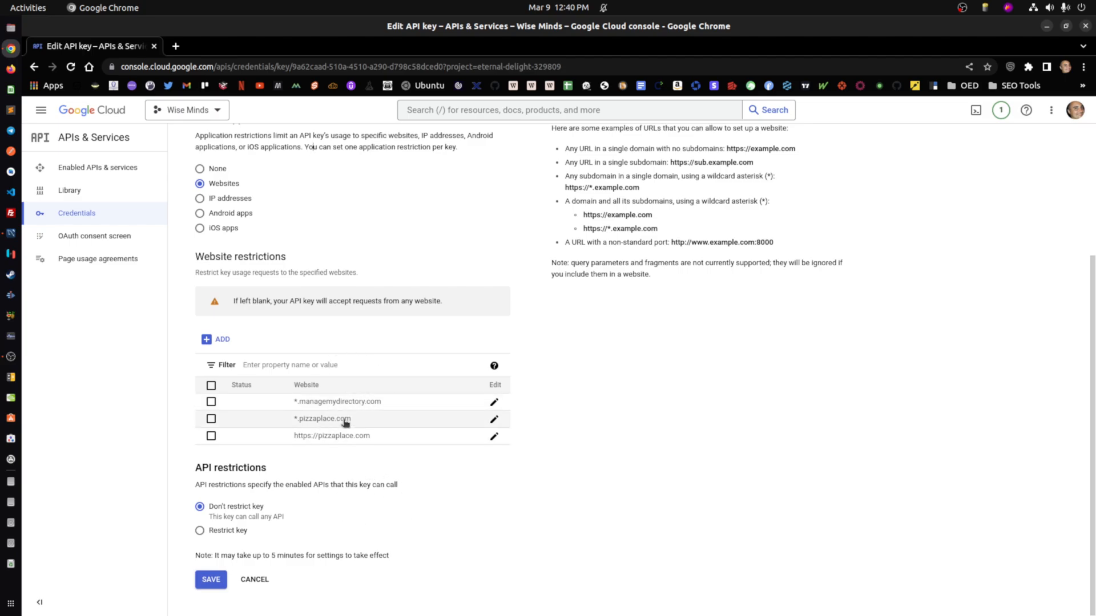
{"action": "scroll", "coordinate": [358, 265], "scroll_direction": "up", "scroll_amount": 2}
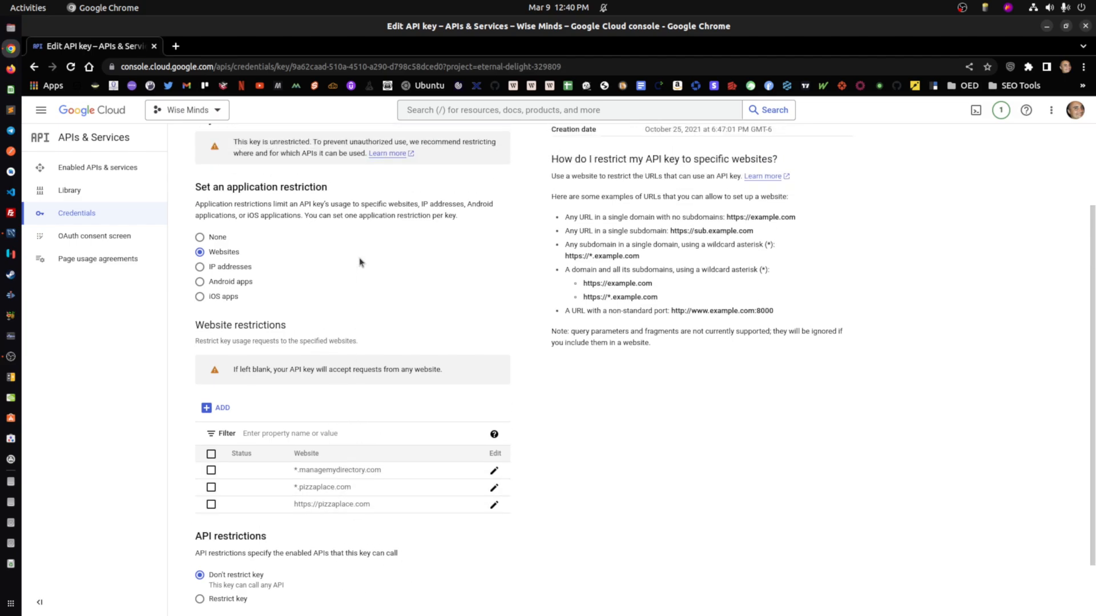